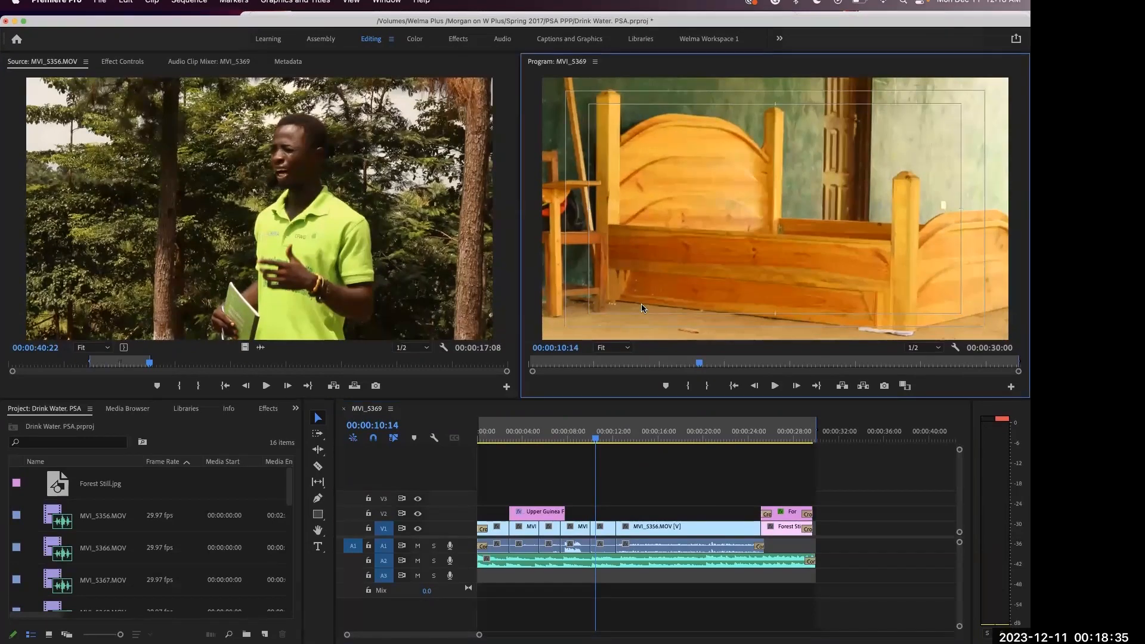
Open the media export settings for the MVI_5369 sequence and position the dialog so all of it is visible.
left_click(371, 291)
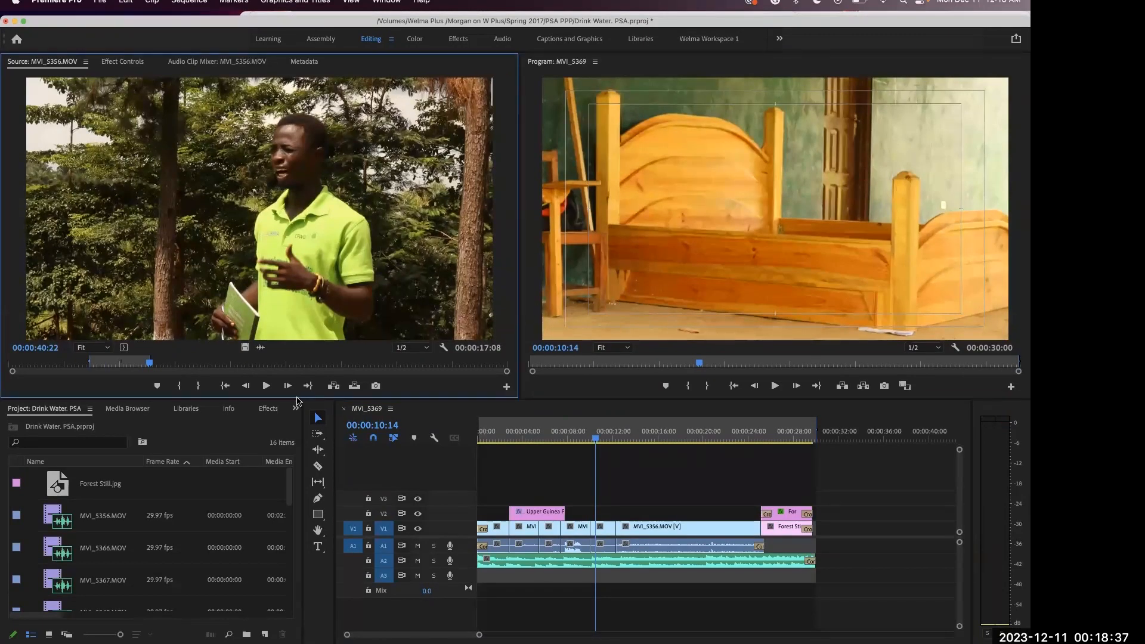
left_click(257, 475)
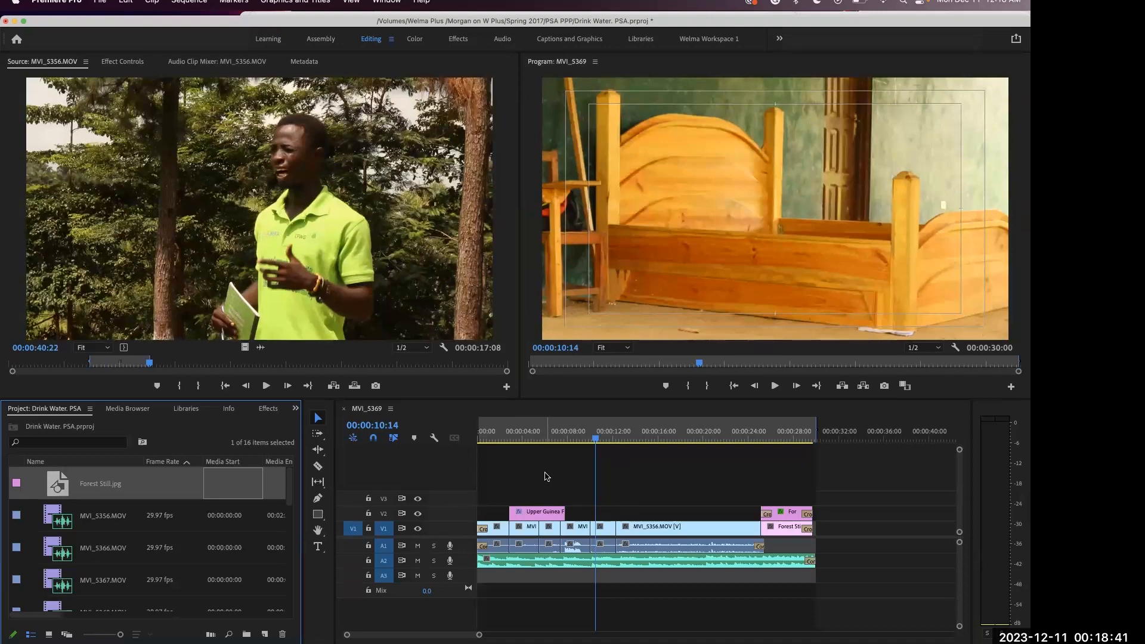
left_click(546, 476)
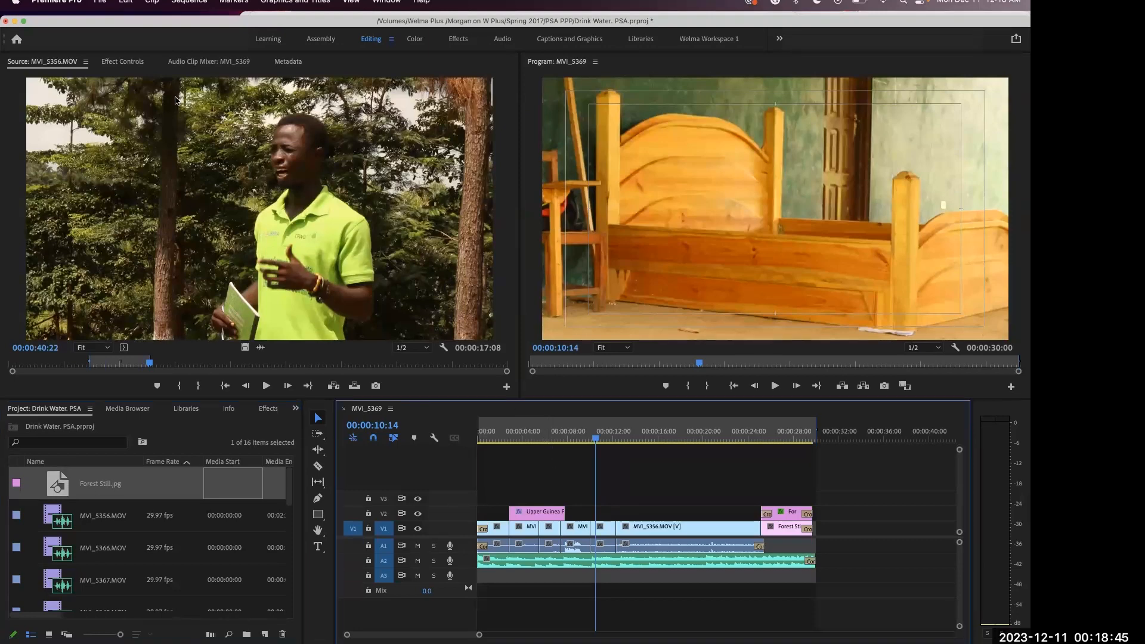
left_click(98, 2)
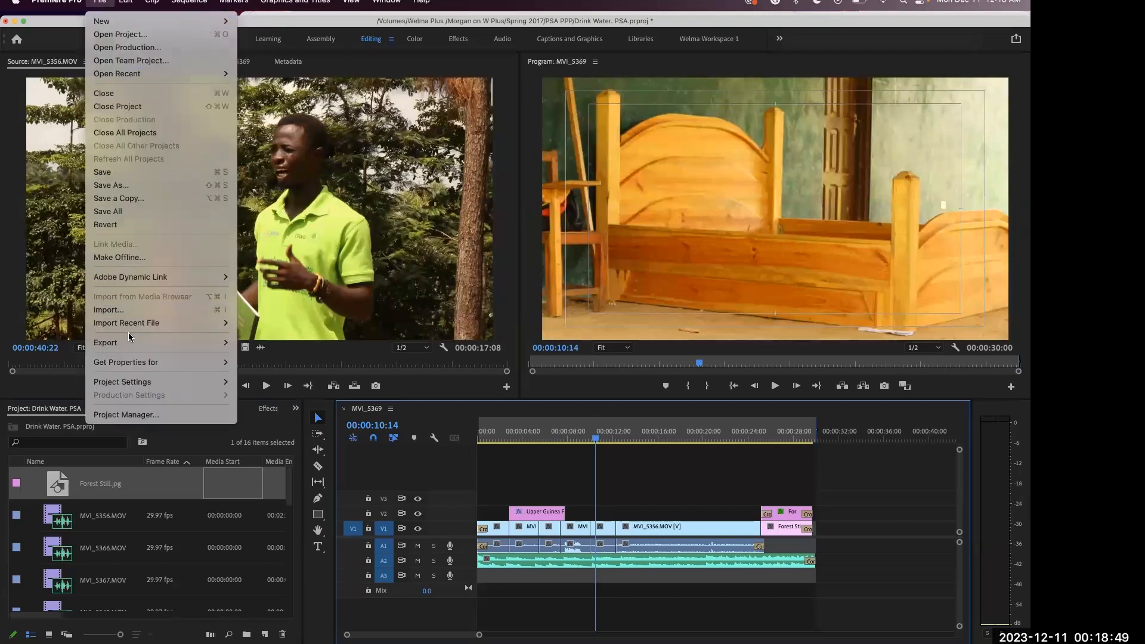
mouse_move(128, 343)
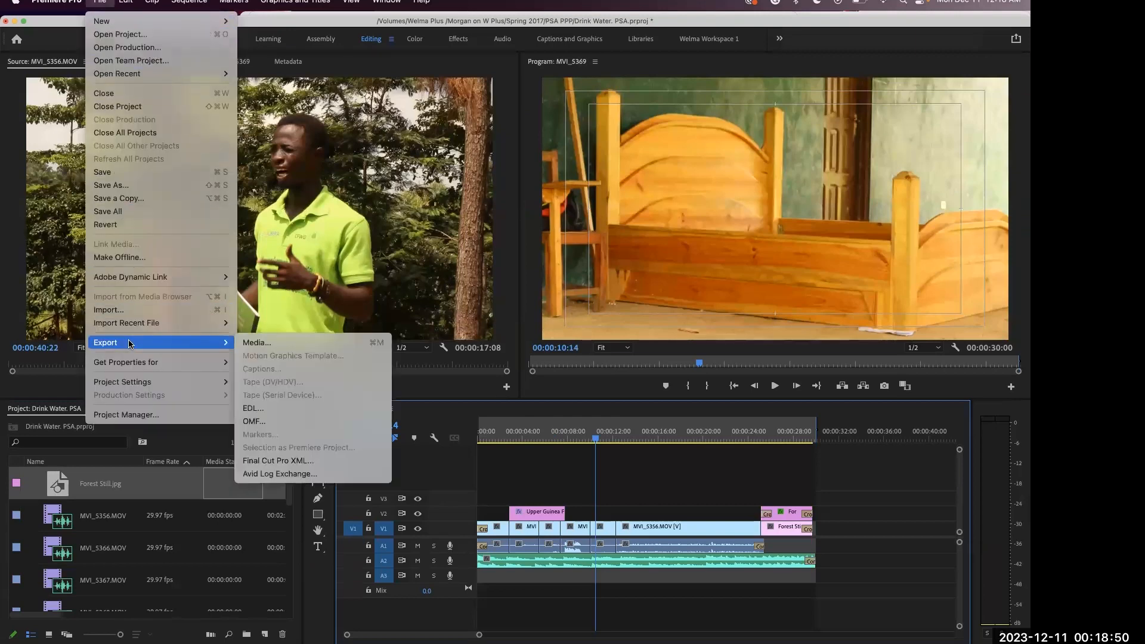
left_click(263, 343)
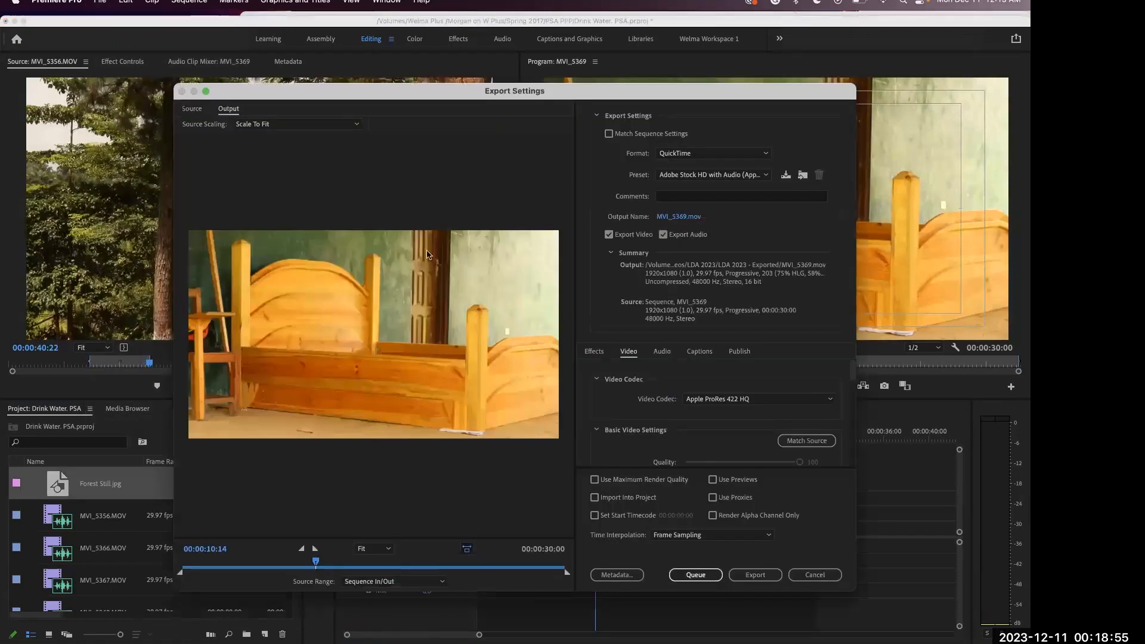
left_click_drag(441, 87, 442, 118)
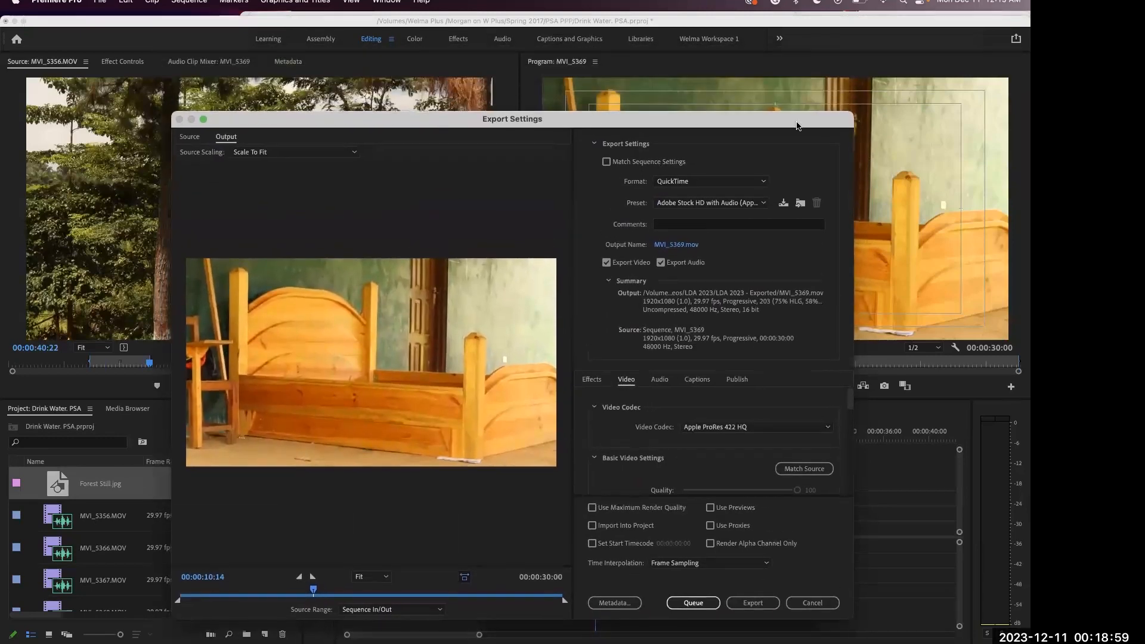
Set the export format to H.264.
left_click(763, 183)
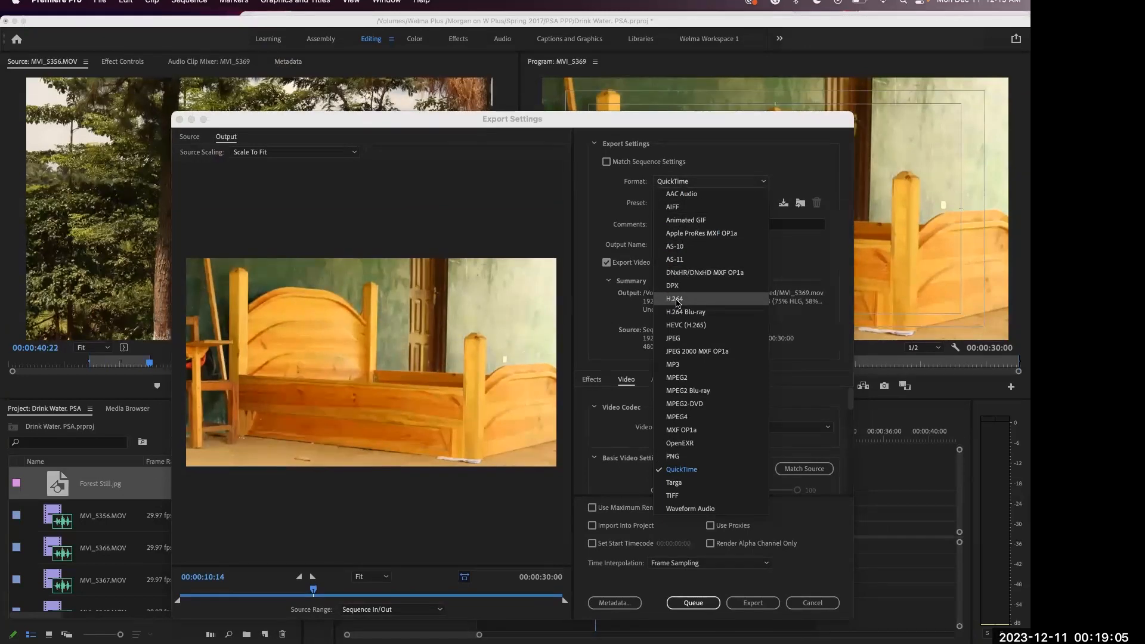
left_click(677, 300)
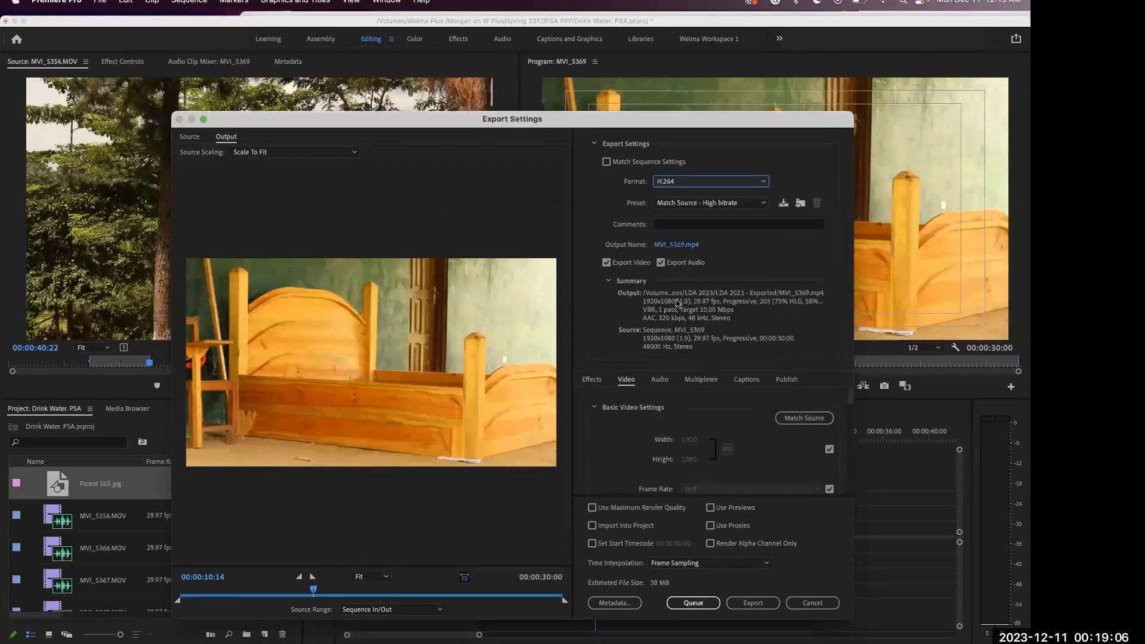
left_click(669, 183)
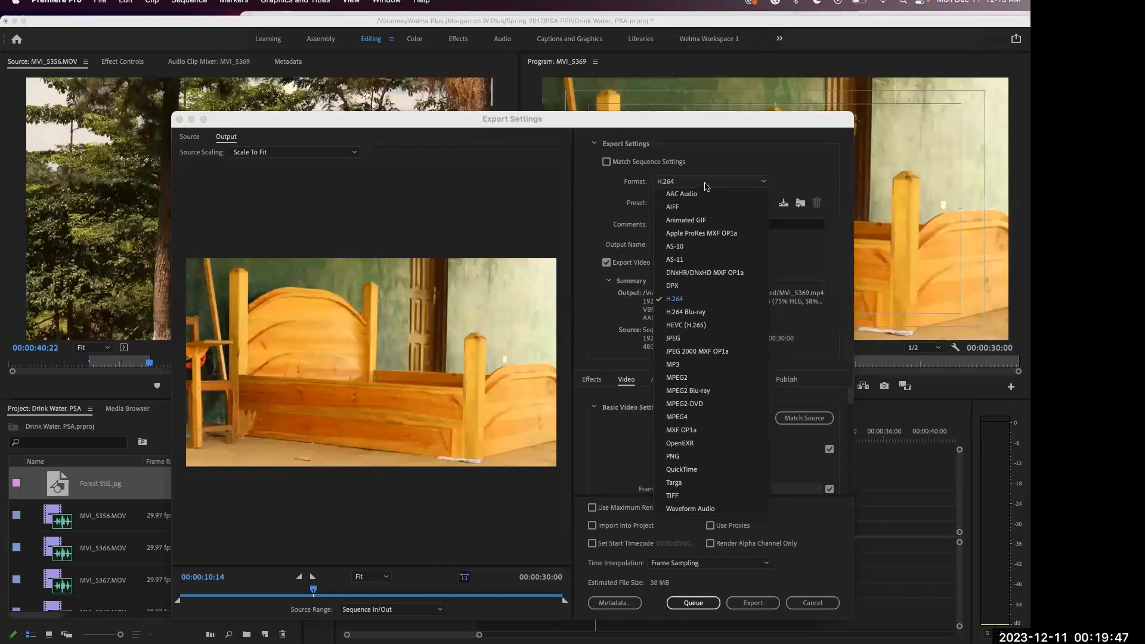
left_click(706, 184)
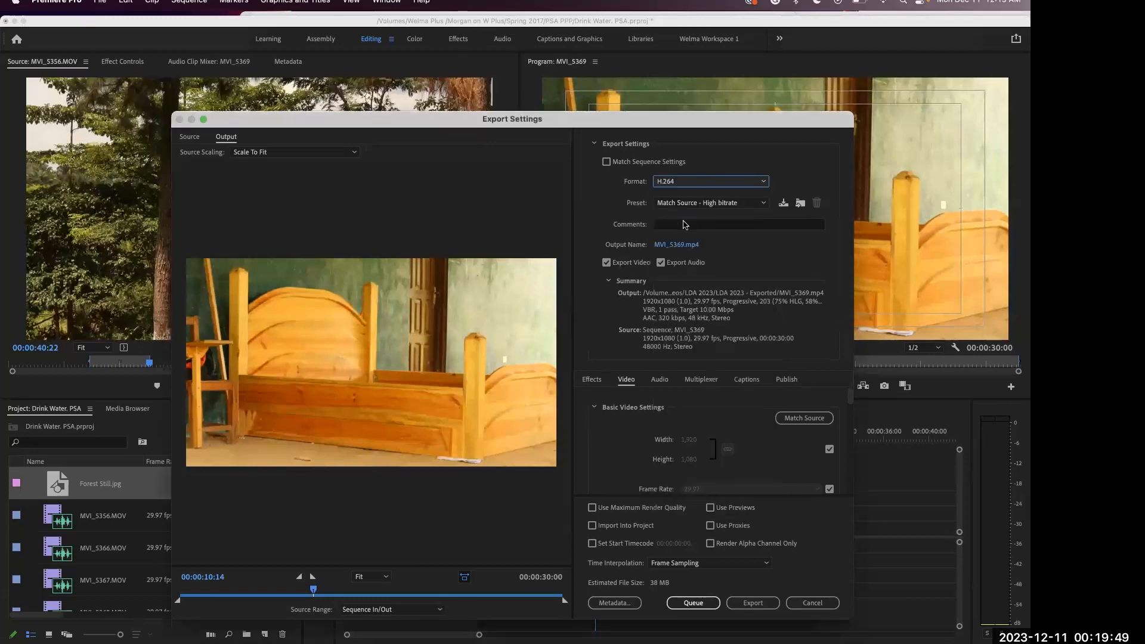
Name the output file Forest PSA in the LDA 2023 - Exported folder and export the video.
left_click(667, 249)
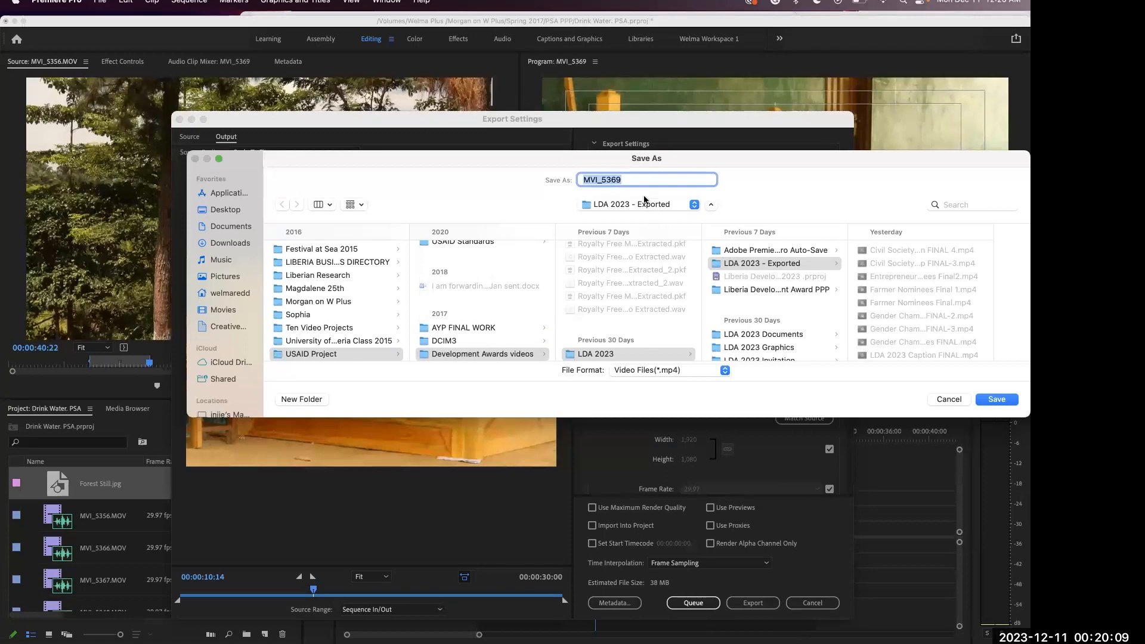
left_click_drag(631, 181, 574, 178)
type("Fore")
left_click(994, 399)
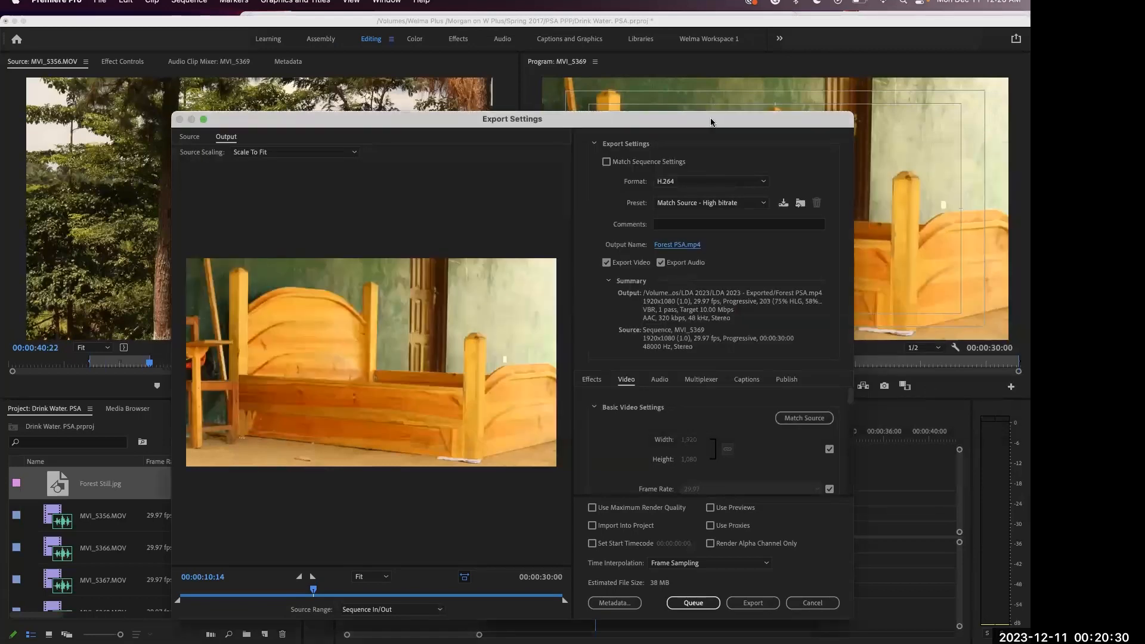
left_click_drag(713, 118, 711, 73)
left_click(742, 561)
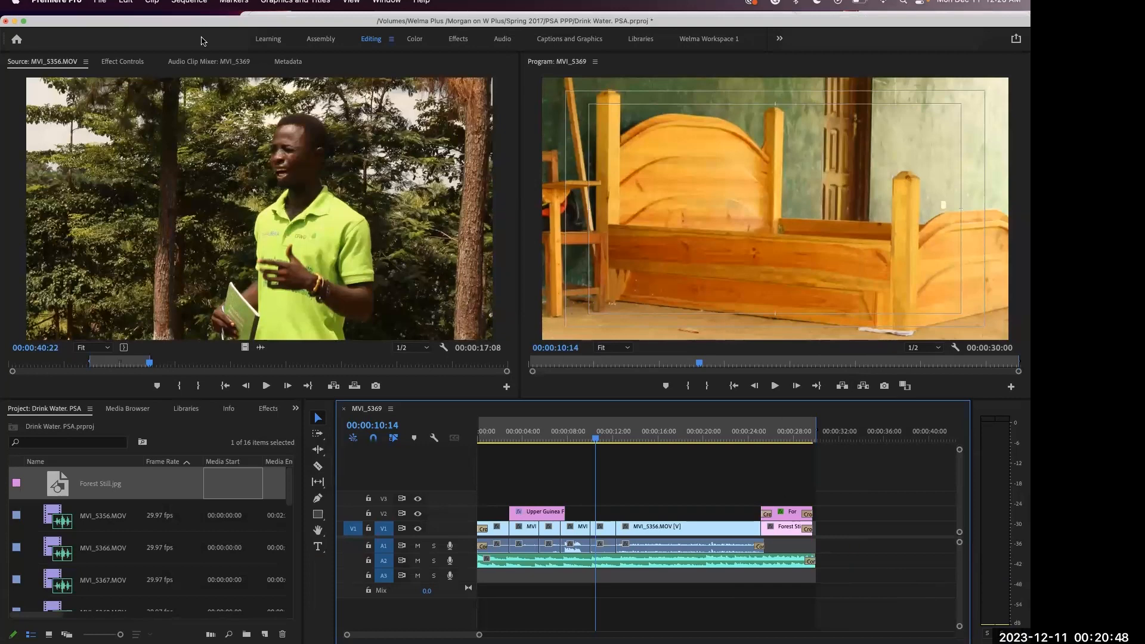
Mark a short range of the sequence, with the in point early in the MVI_5356 clip and the out point at 00:00:16:21.
left_click(620, 431)
key("i")
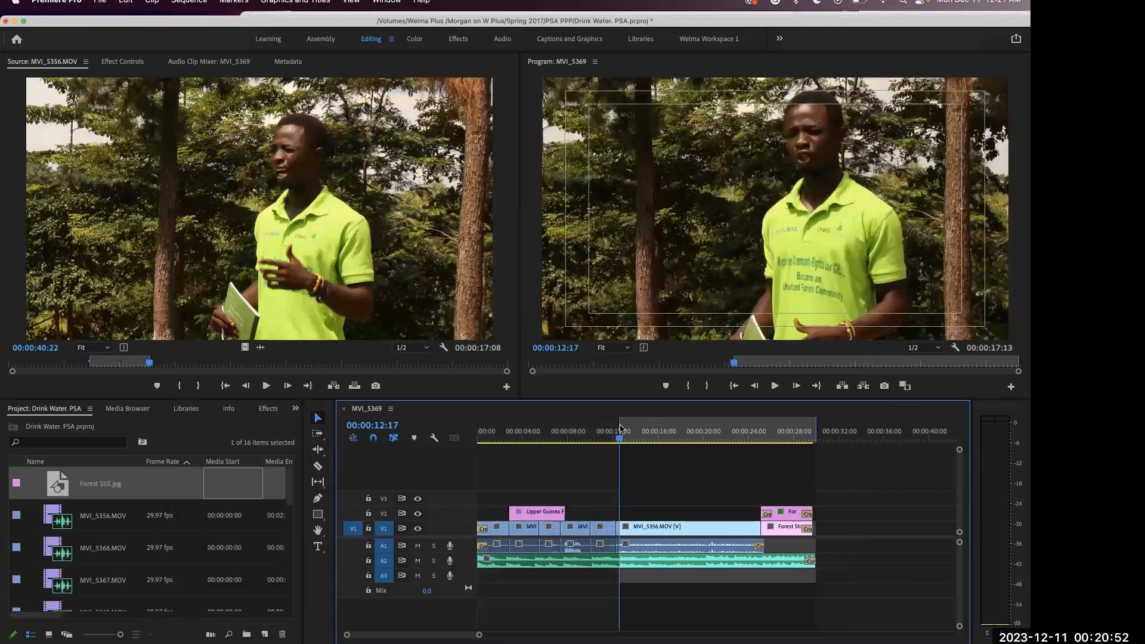
left_click(666, 439)
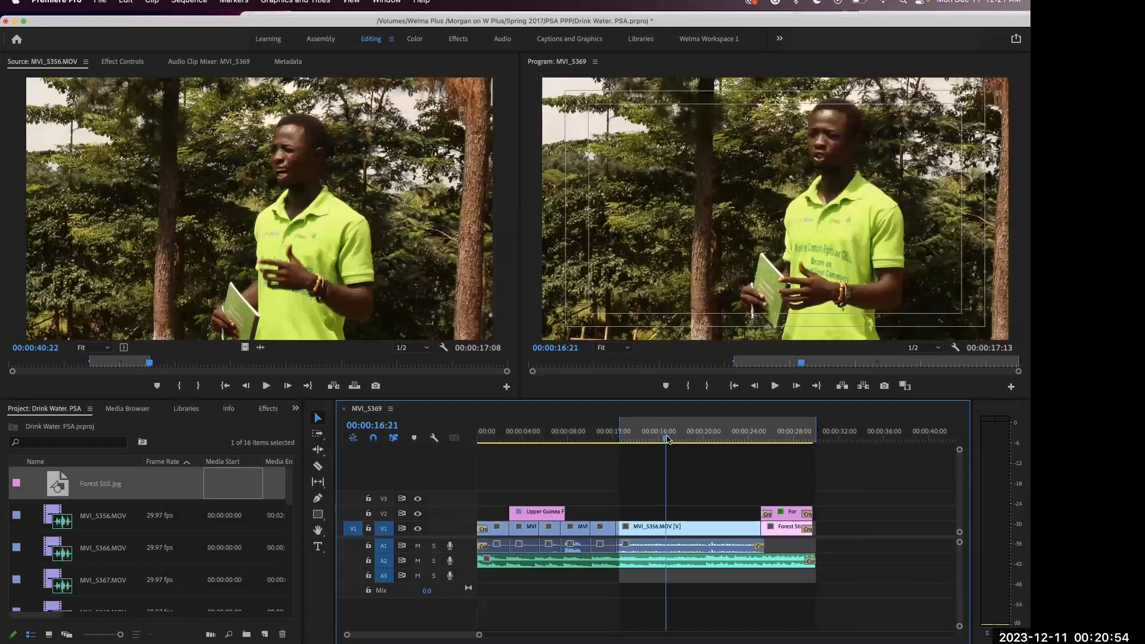
key("o")
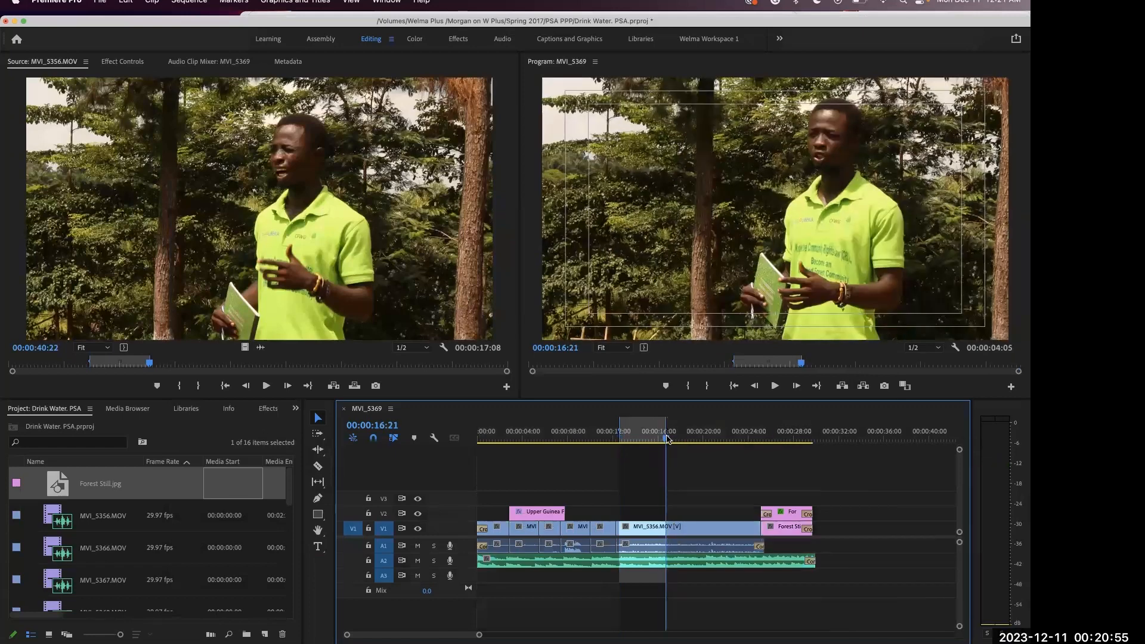
left_click(625, 439)
key("i")
left_click(656, 433)
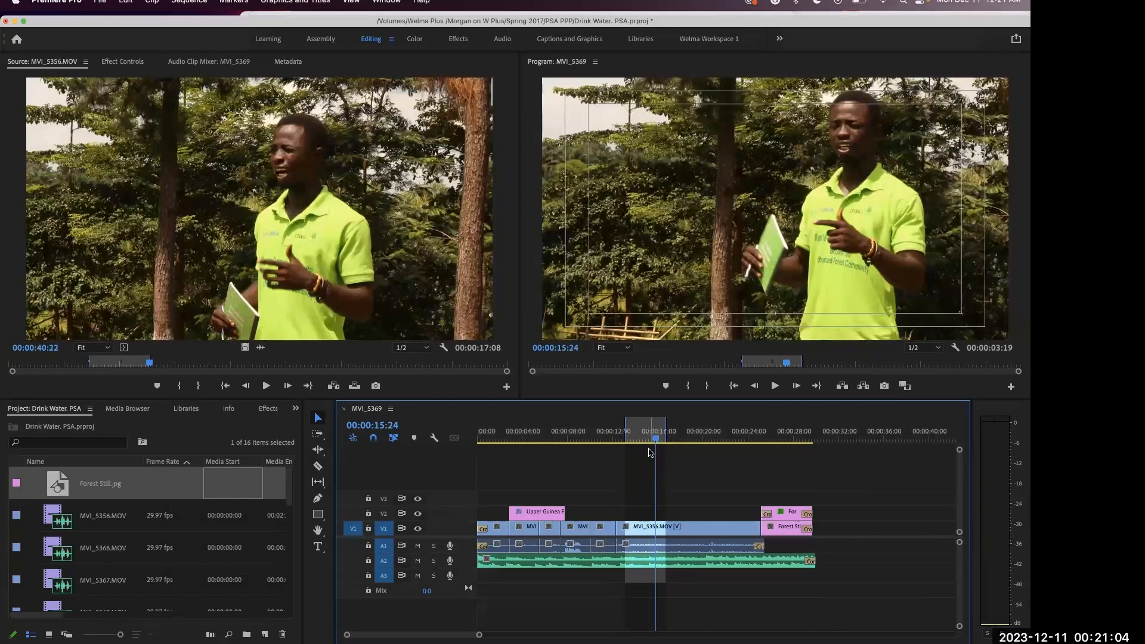
Open the media export settings, extend the source range to the full sequence, and close them without exporting.
left_click(100, 4)
mouse_move(136, 345)
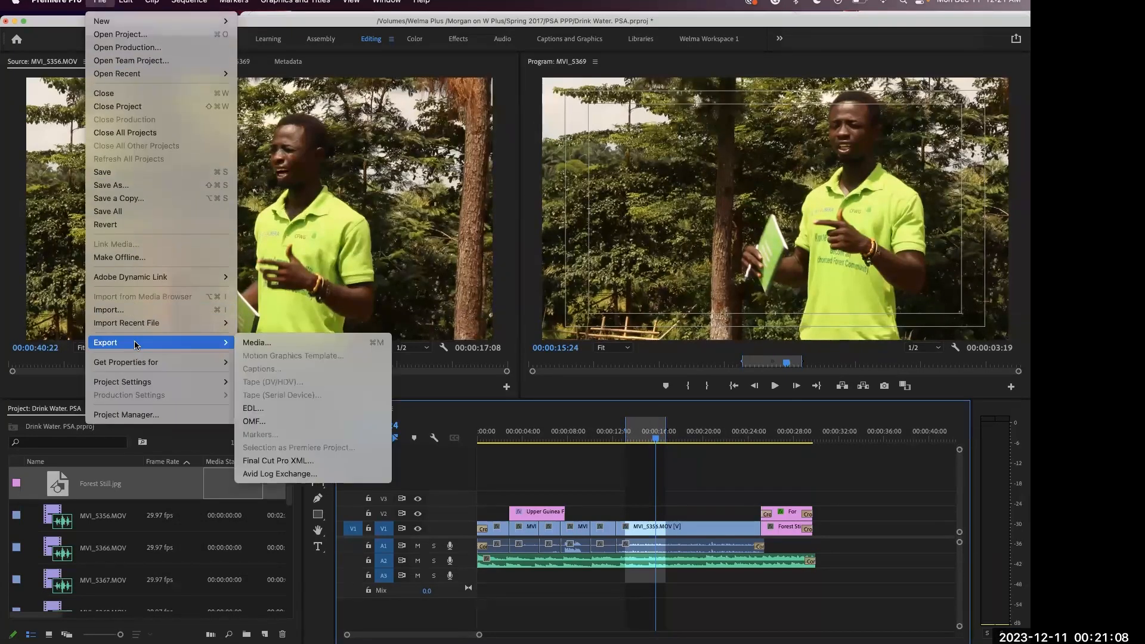
left_click(256, 342)
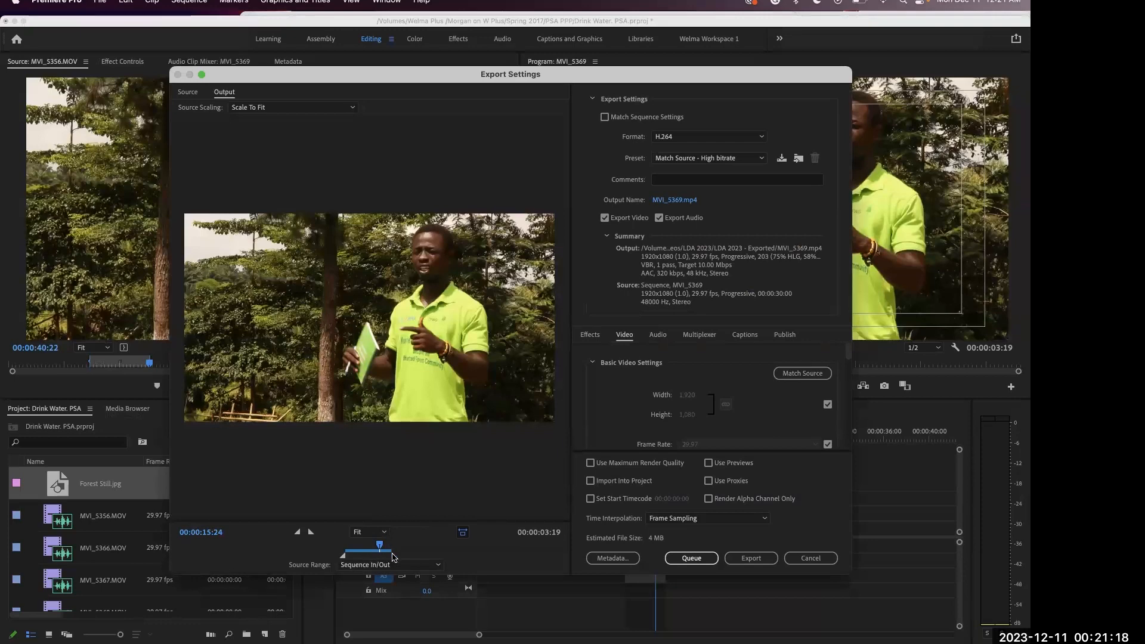
left_click_drag(392, 557, 576, 549)
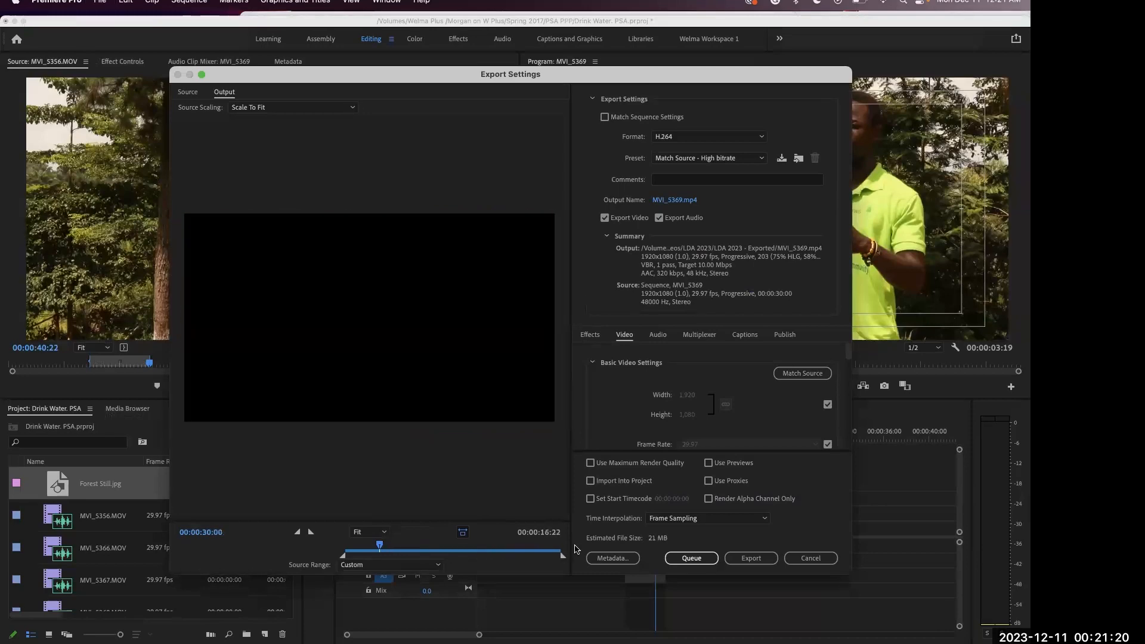
left_click_drag(344, 558, 164, 556)
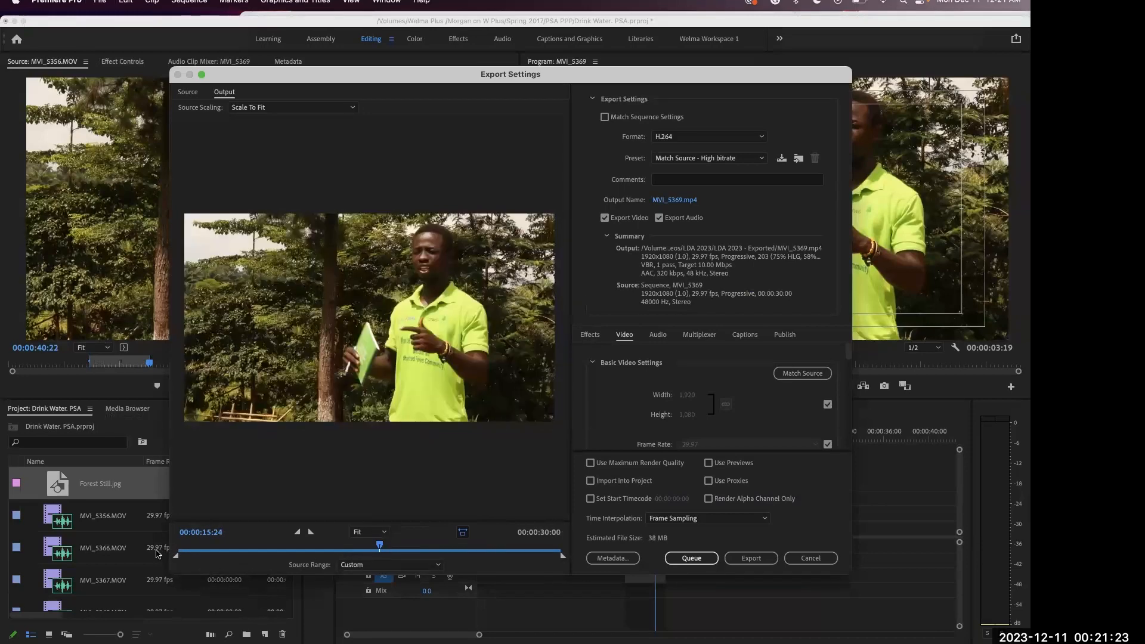
left_click(809, 558)
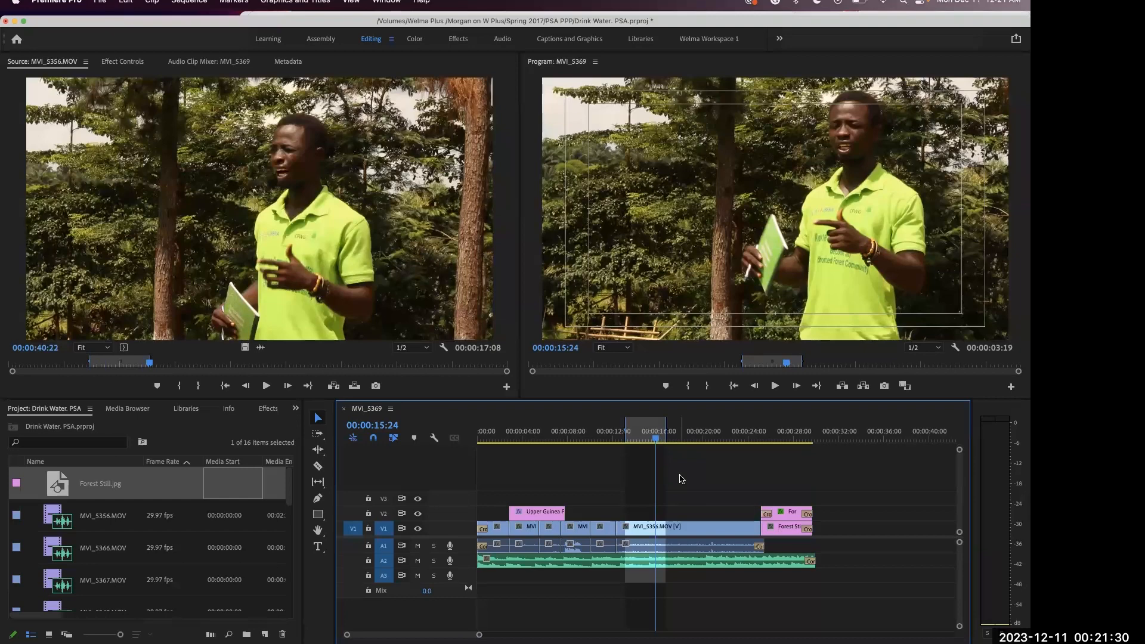
Move the sequence's out point to 00:00:29:26, near the end of the last clips.
left_click(815, 439)
key("Left")
key("Left")
key("o")
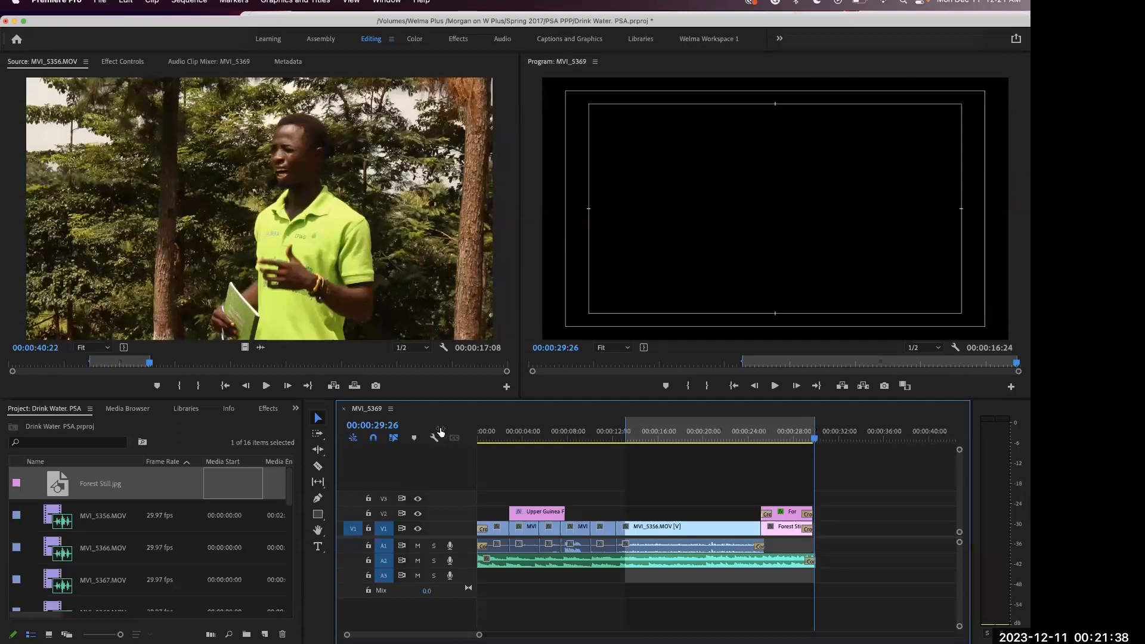
Mark the whole sequence for export, with the in point at 00:00:00:00 and the out point at 00:00:29:25.
key("Home")
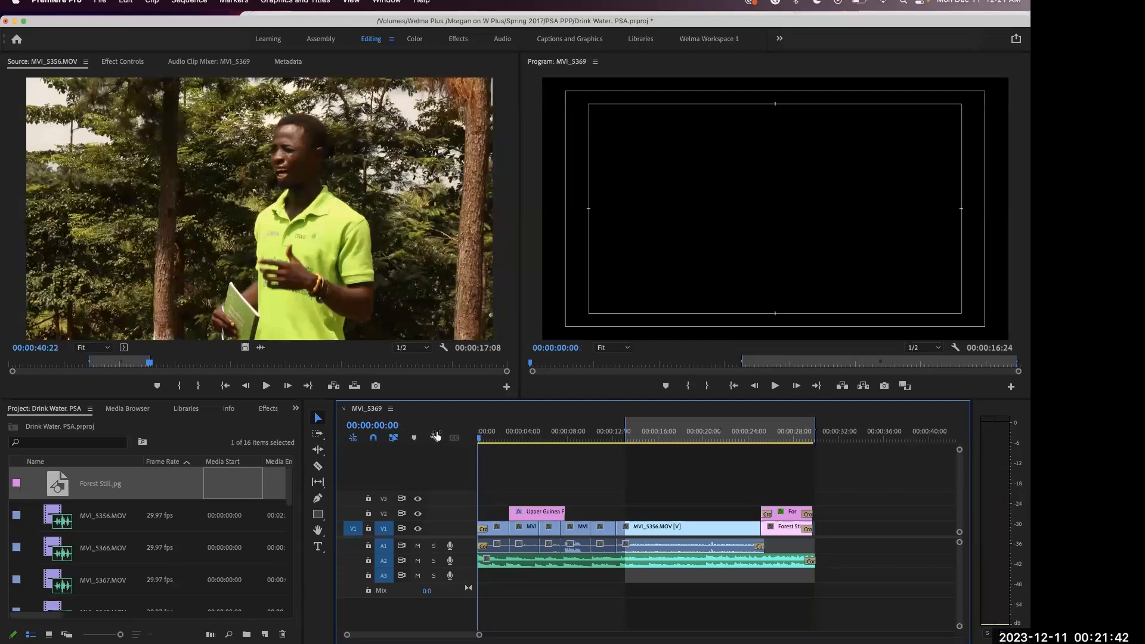
key("i")
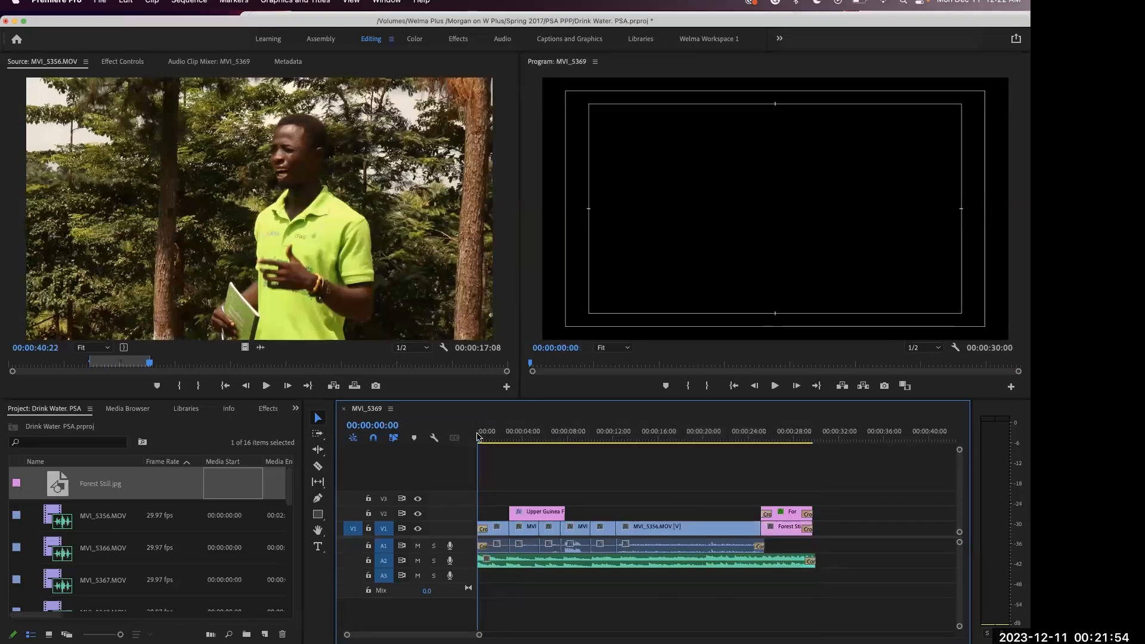
left_click(815, 439)
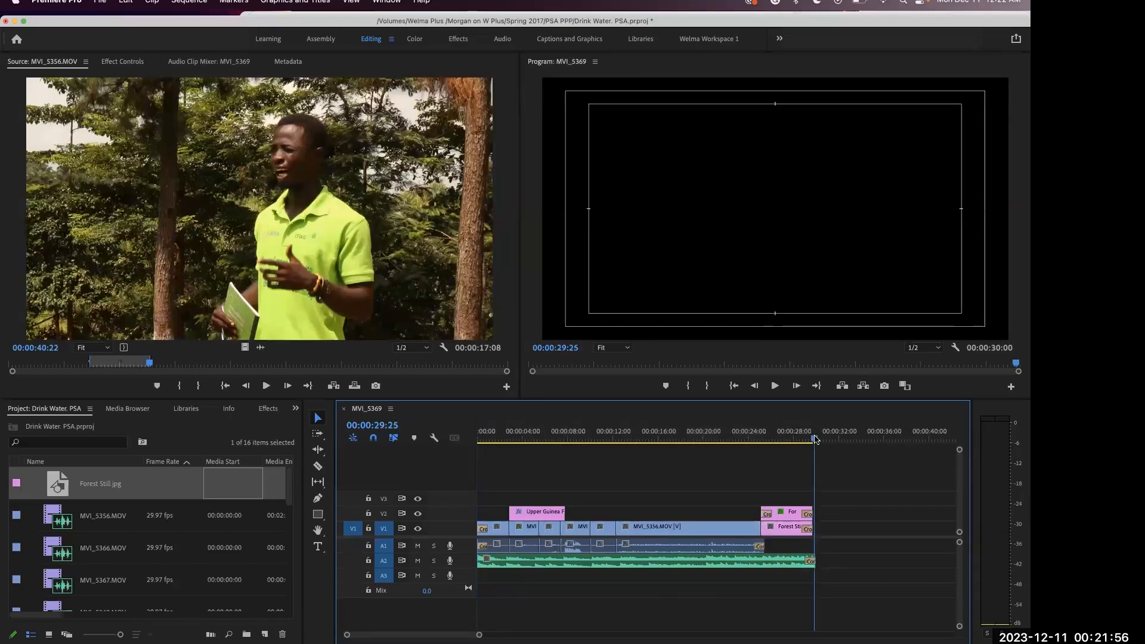
key("o")
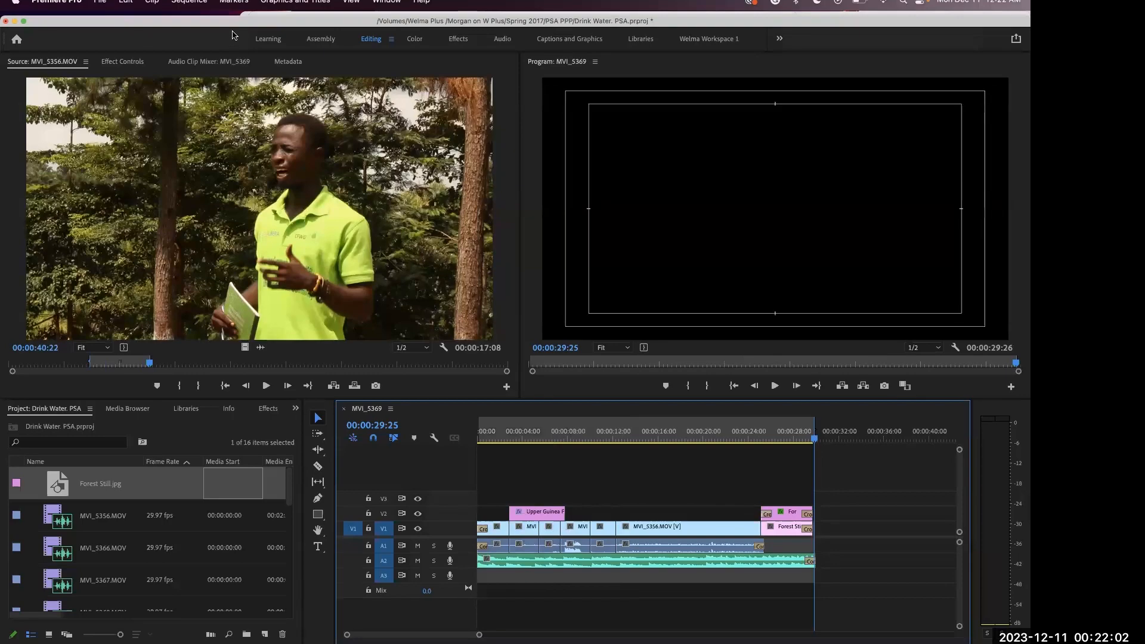
Switch to Finder and expand the LDA 2023 - Exported folder inside LDA 2023.
left_click_drag(230, 22, 361, 246)
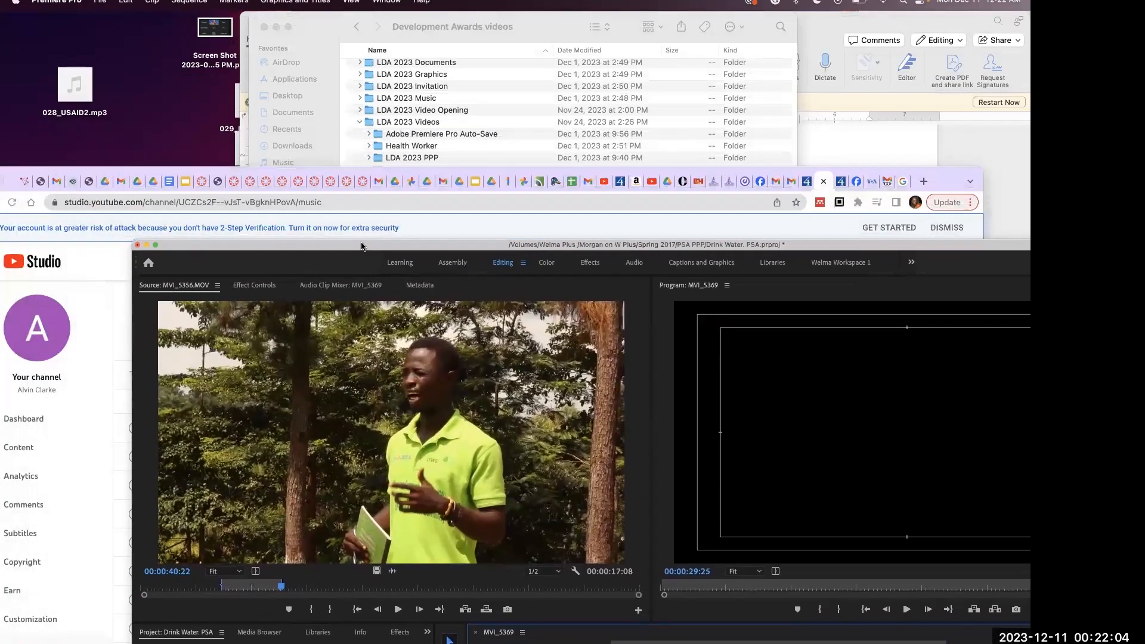
left_click(346, 134)
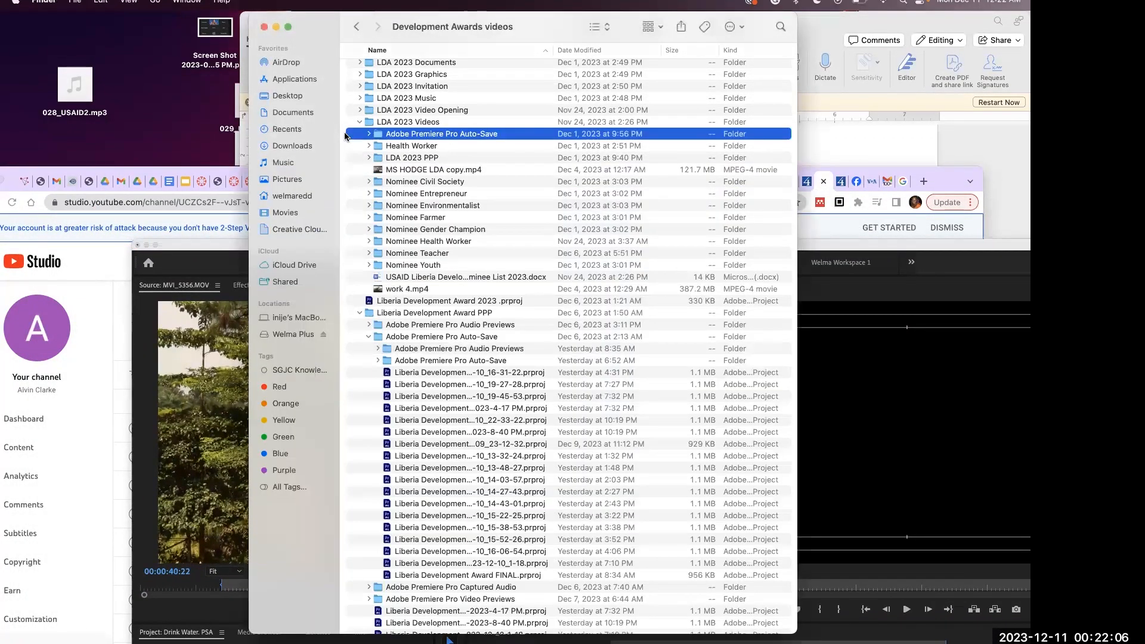
scroll(388, 115, "up", 2)
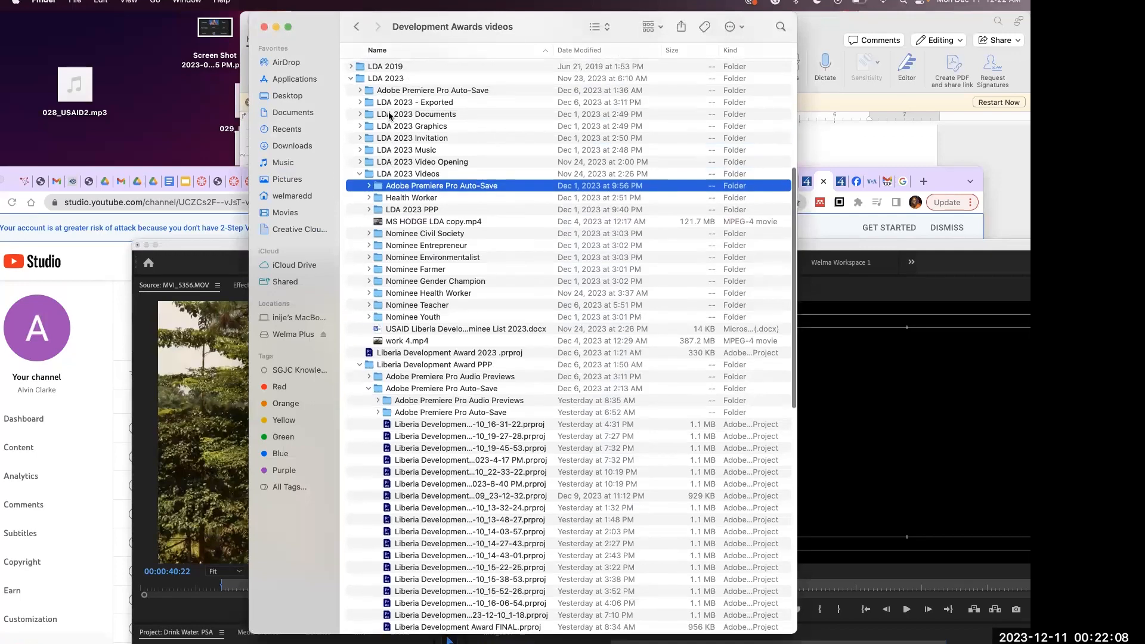
scroll(389, 115, "up", 1)
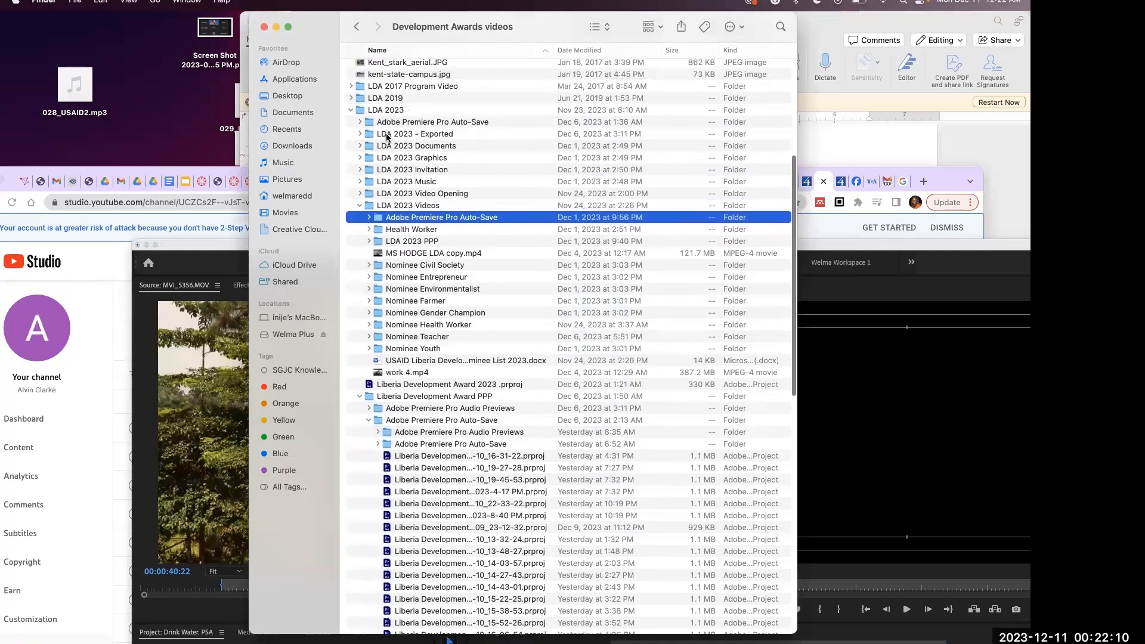
left_click(387, 135)
left_click(360, 134)
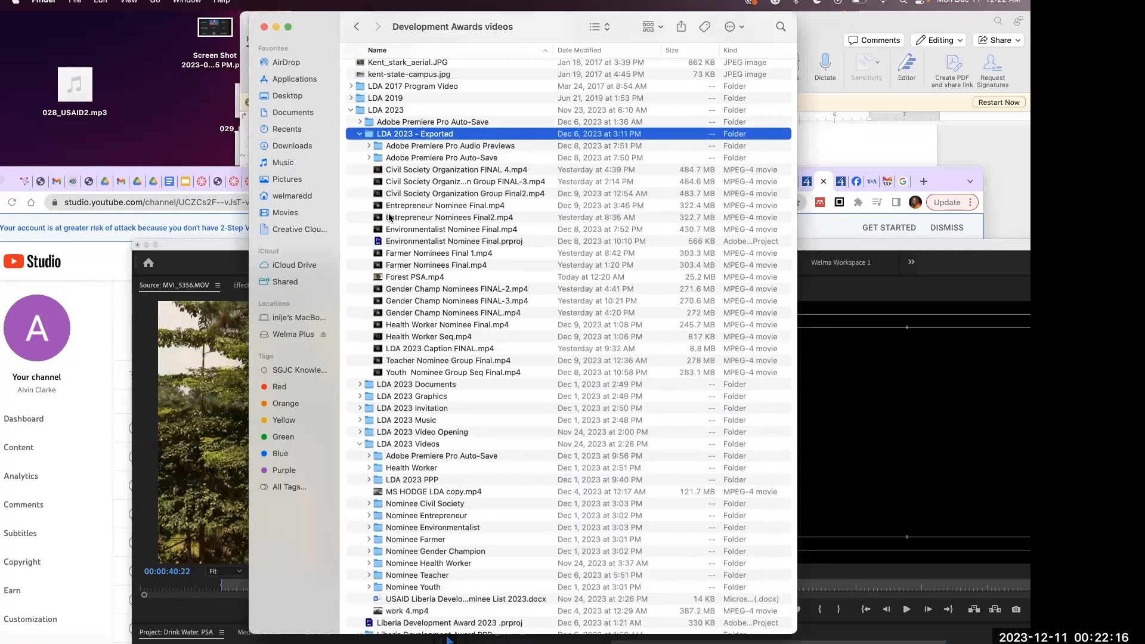
Open the exported Forest PSA.mp4 in QuickTime Player and scrub through it to check the video.
left_click(396, 277)
double_click(382, 278)
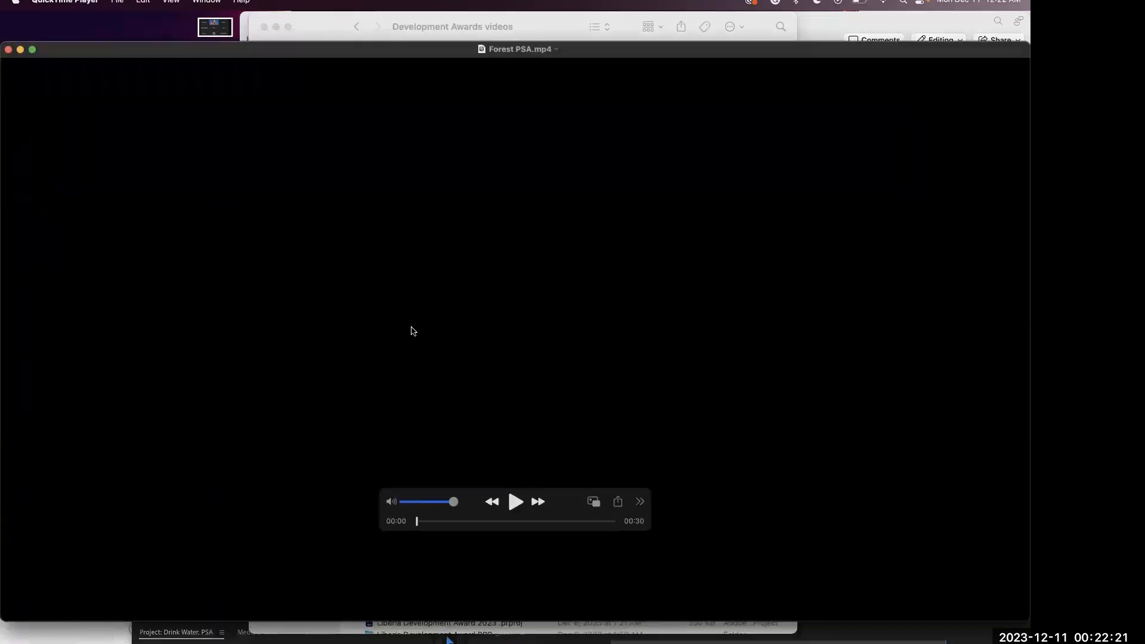
left_click_drag(419, 521, 524, 520)
left_click_drag(566, 511, 456, 464)
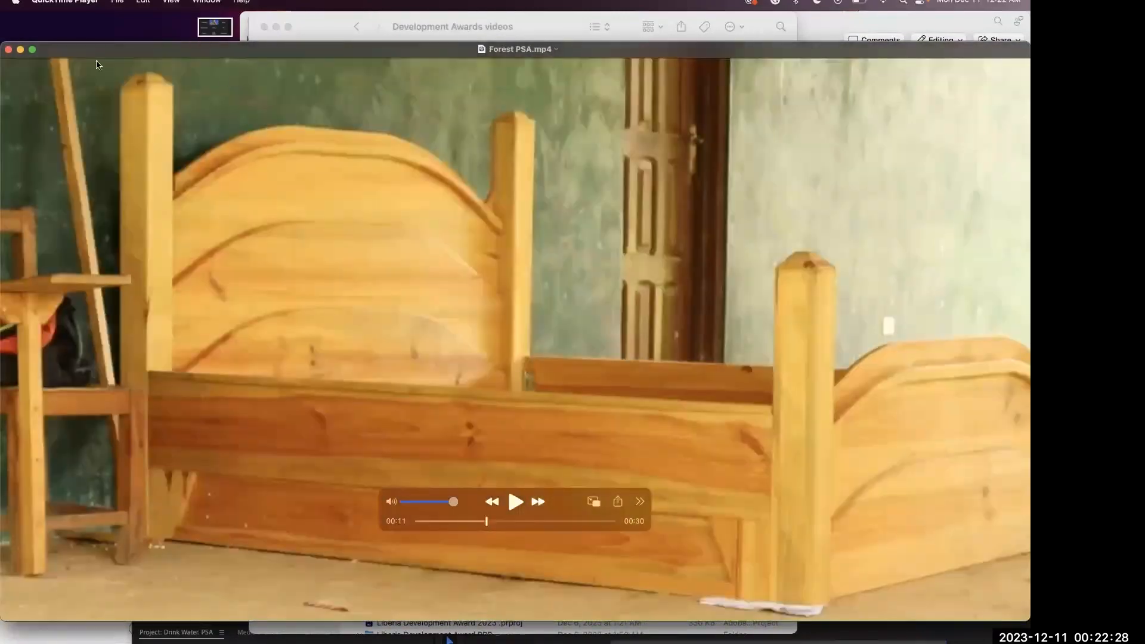